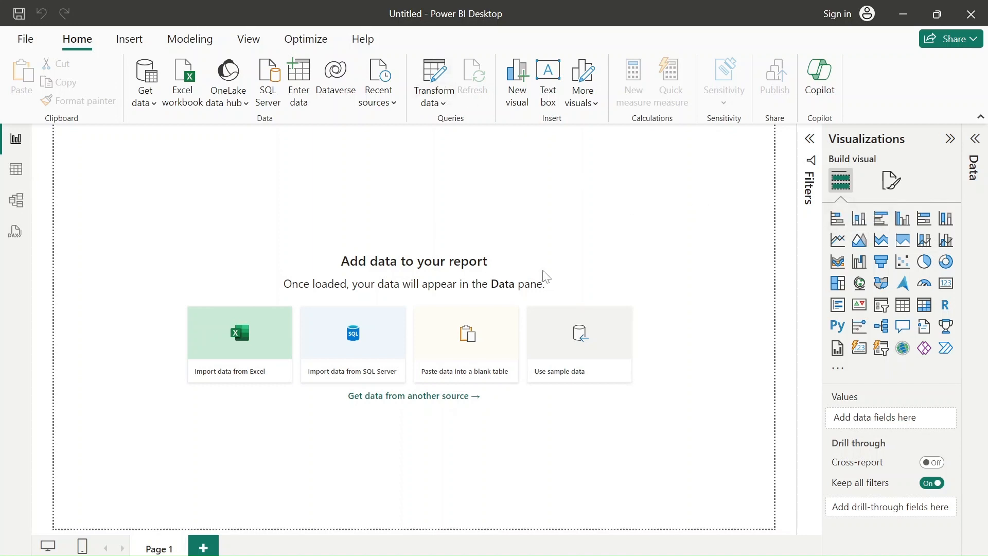
Step: Expand the Data pane, and view the empty Power Query Editor before closing it
{"action": "left_click", "coordinate": [974, 335]}
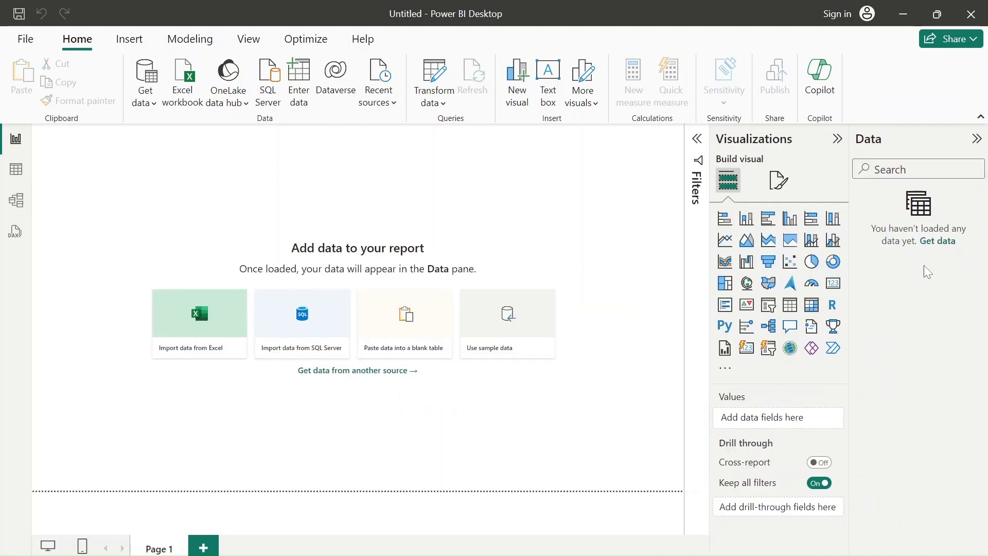
{"action": "left_click", "coordinate": [437, 76]}
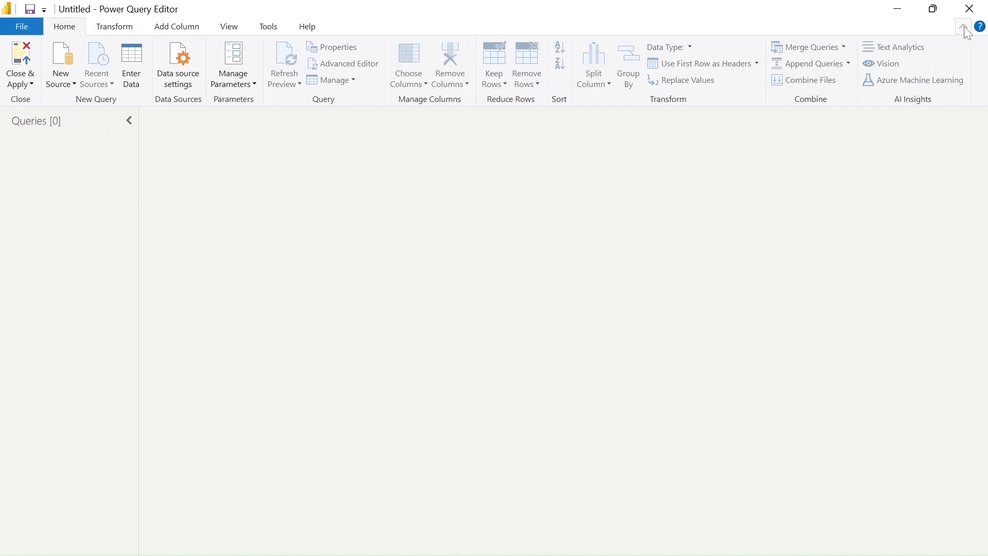
{"action": "left_click", "coordinate": [982, 6]}
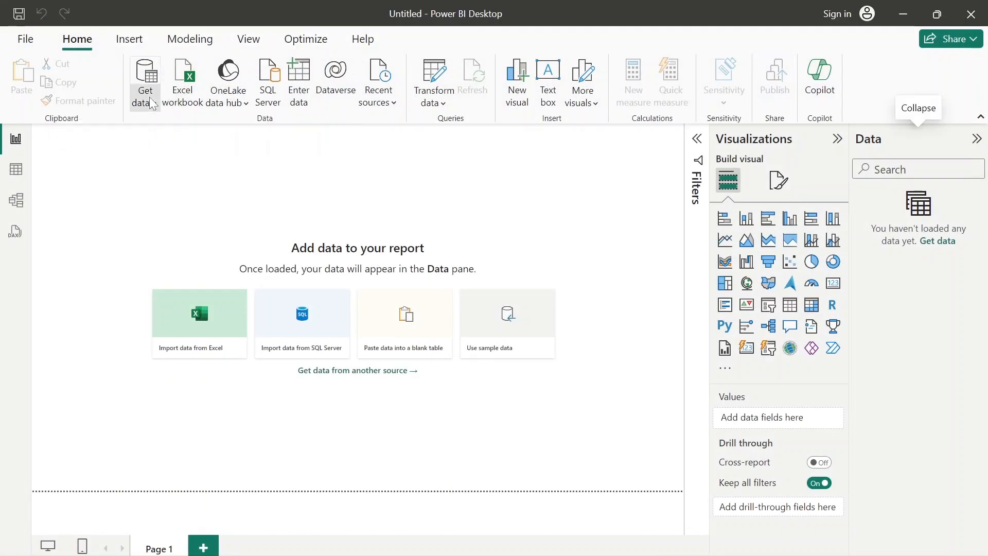
Step: Import Sheet1 from the Excel workbook Historicalinvesttemp.xlsx and load it into the report
{"action": "left_click", "coordinate": [156, 108]}
{"action": "left_click", "coordinate": [186, 152]}
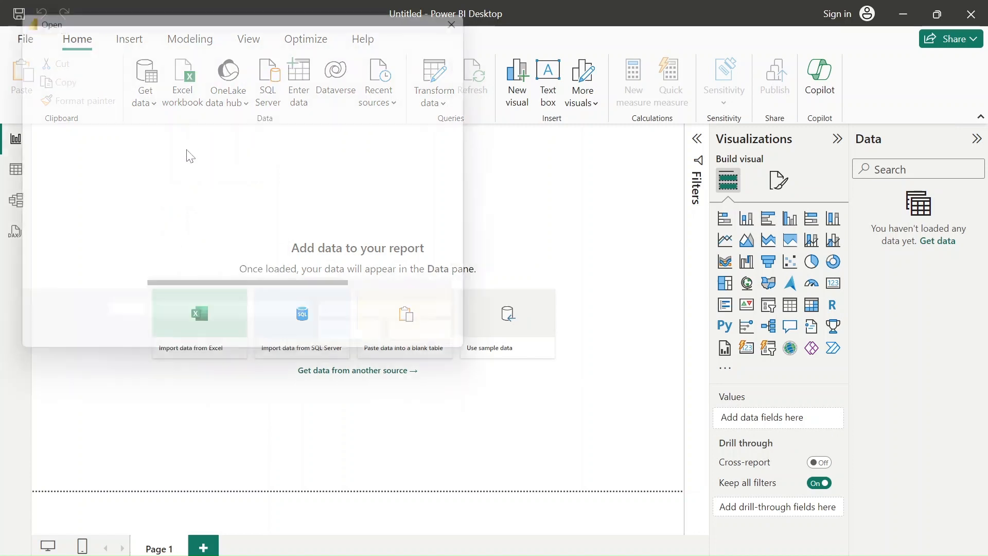
{"action": "double_click", "coordinate": [239, 125]}
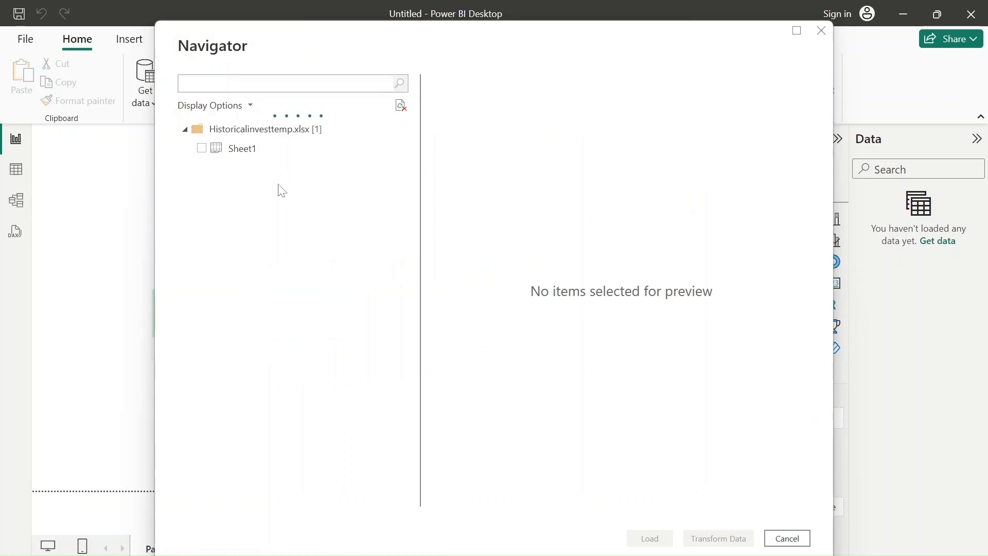
{"action": "left_click", "coordinate": [202, 148]}
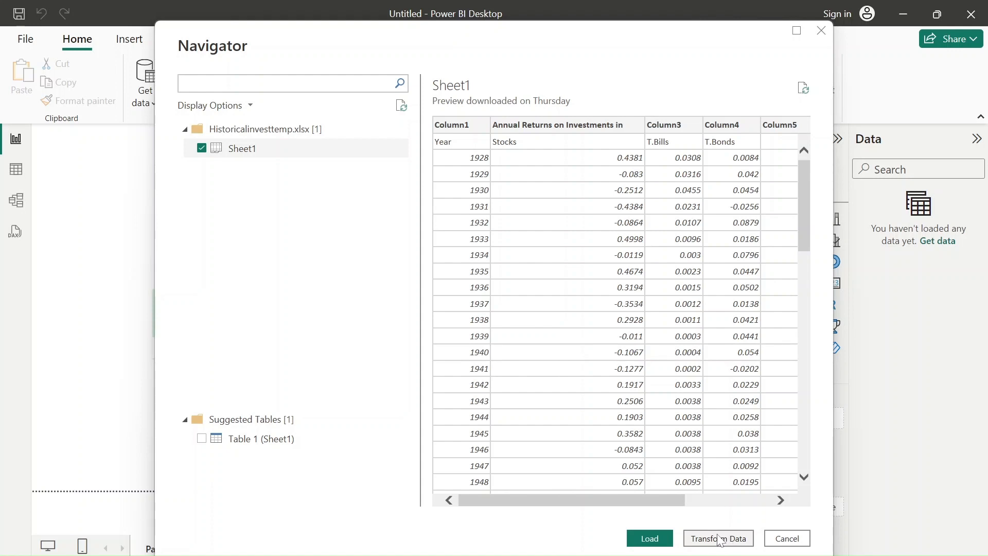
{"action": "left_click", "coordinate": [647, 539]}
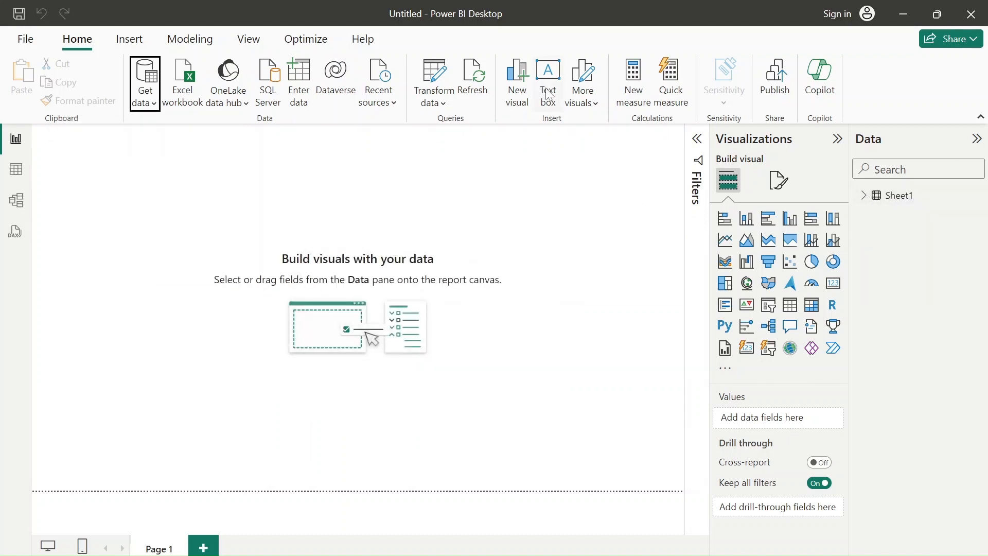
Step: Open the loaded data in the Power Query Editor and refresh the Sheet1 preview
{"action": "left_click", "coordinate": [438, 77]}
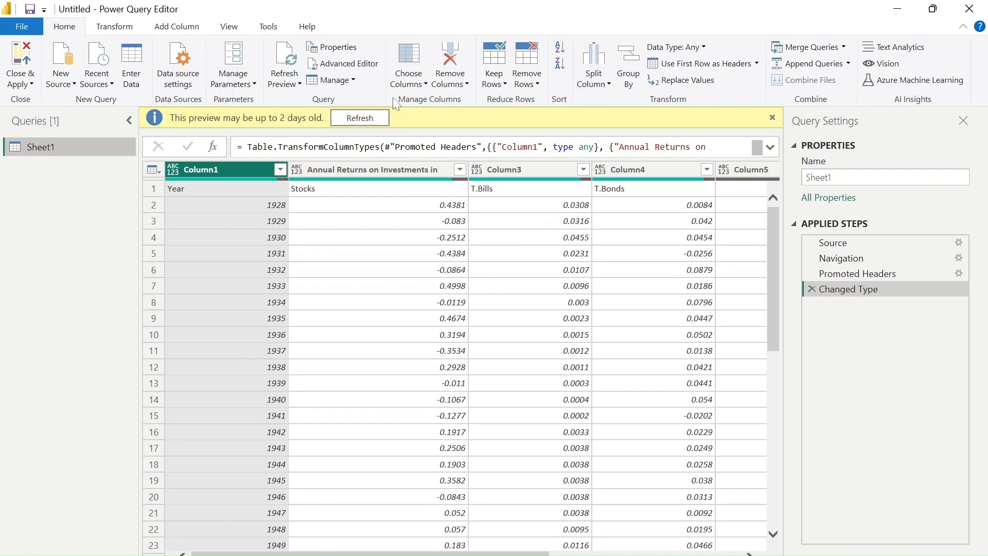
{"action": "left_click", "coordinate": [359, 118]}
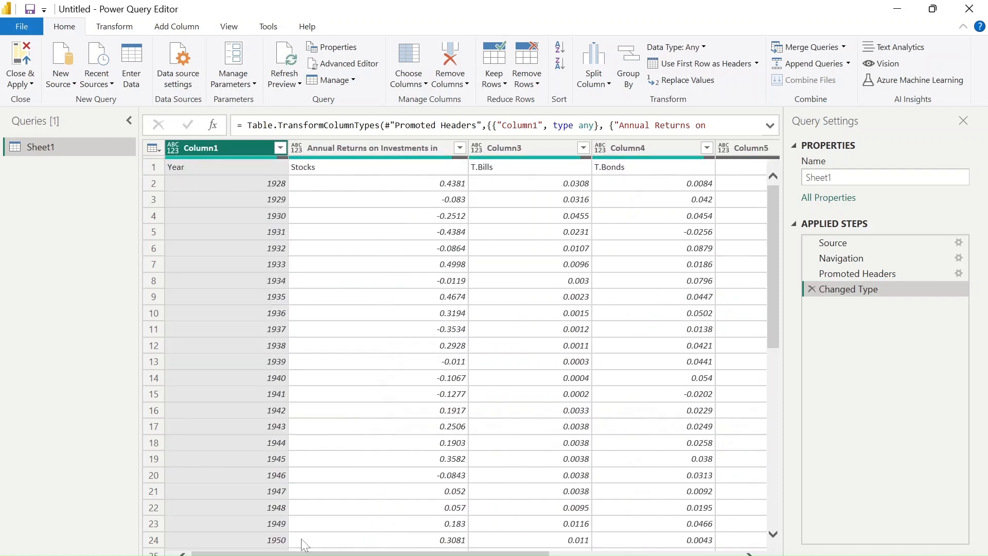
{"action": "left_click_drag", "start_coordinate": [774, 288], "coordinate": [763, 198]}
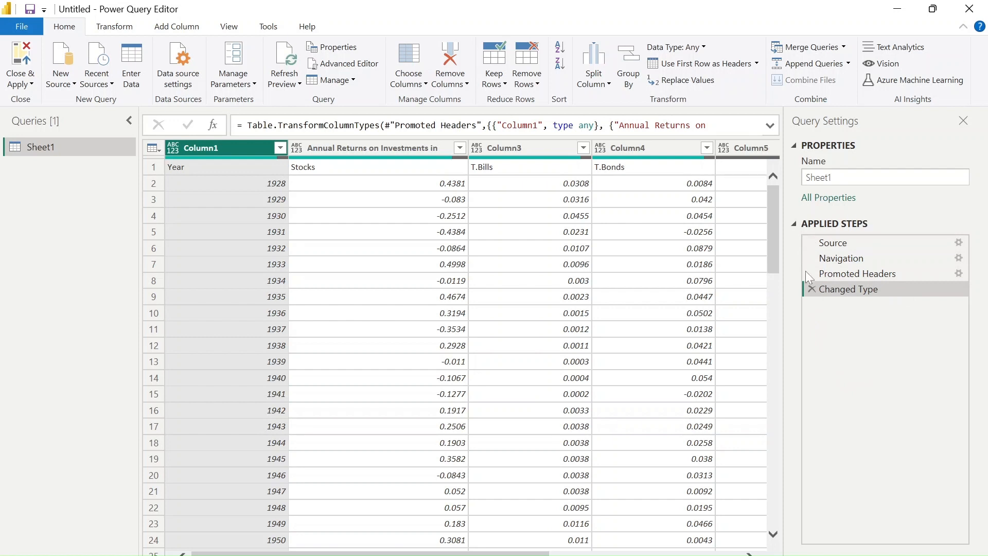
Step: Review the results of the applied steps Source, Navigation, Promoted Headers and Changed Type
{"action": "left_click", "coordinate": [835, 249]}
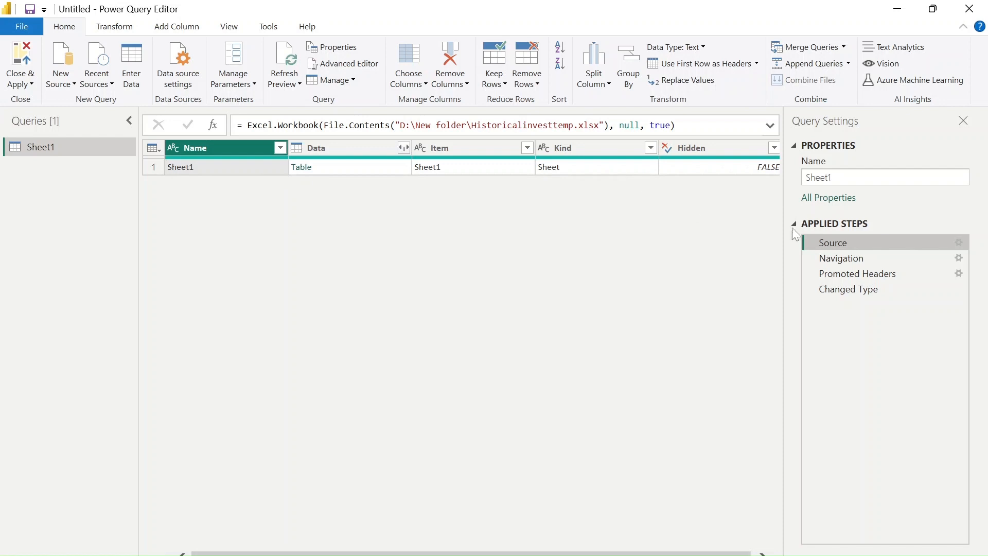
{"action": "left_click", "coordinate": [829, 258]}
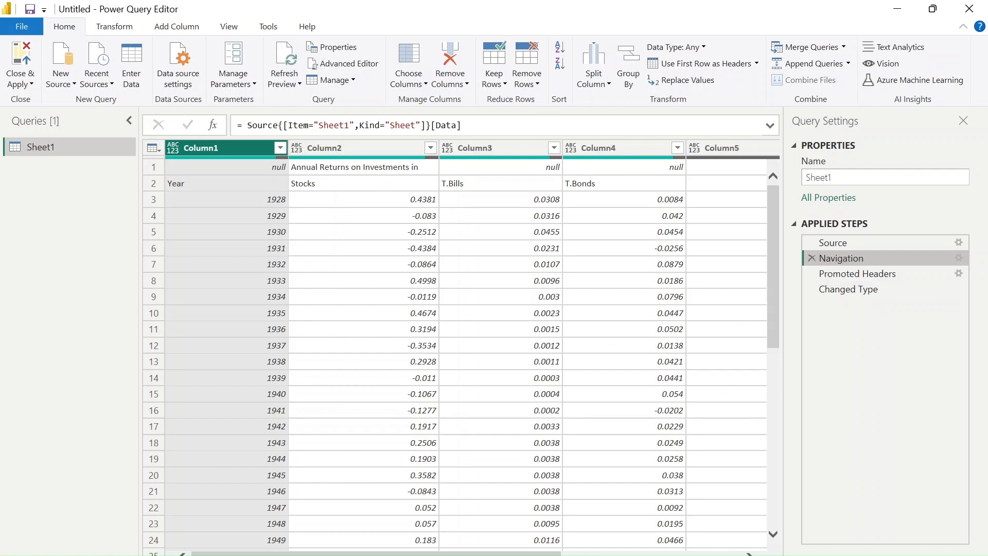
{"action": "left_click", "coordinate": [897, 243]}
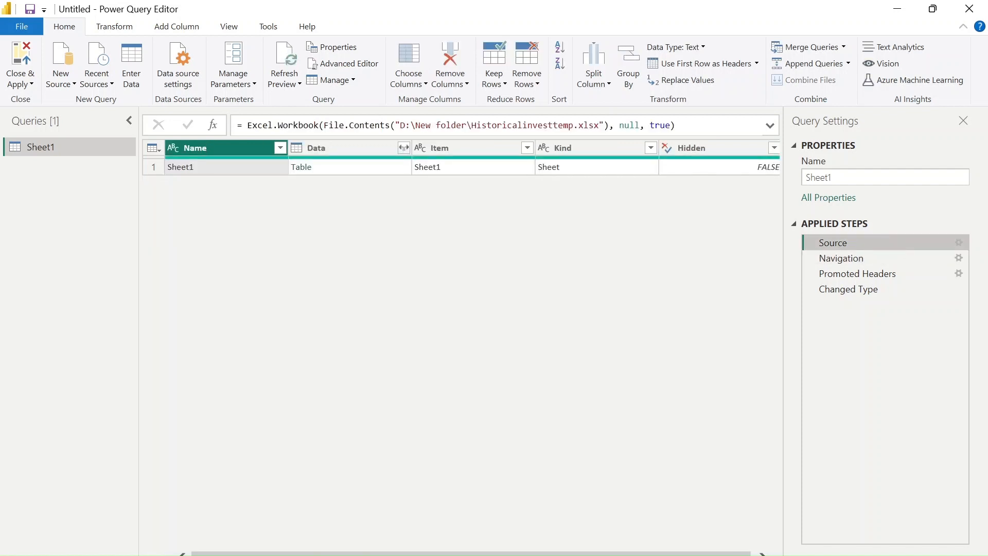
{"action": "left_click", "coordinate": [842, 261]}
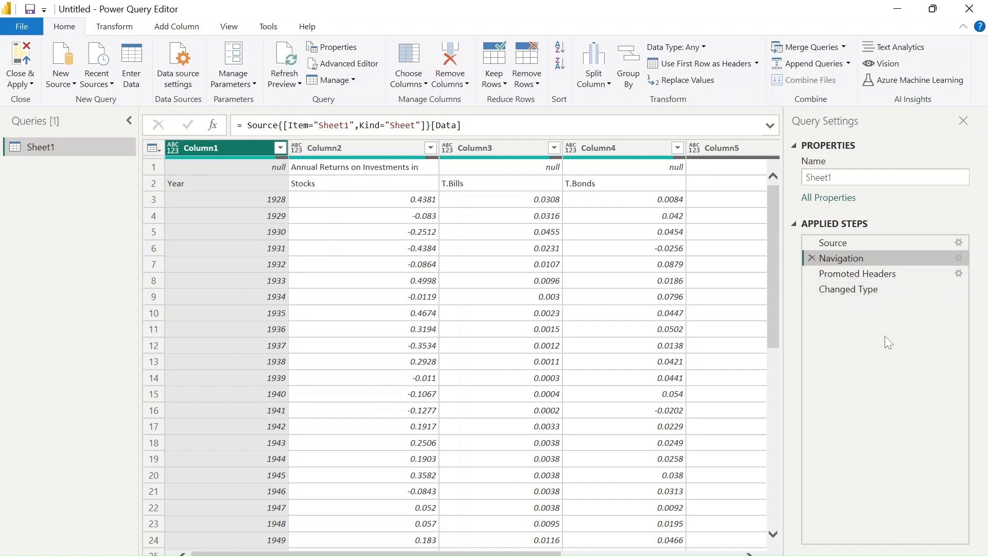
{"action": "left_click", "coordinate": [877, 274]}
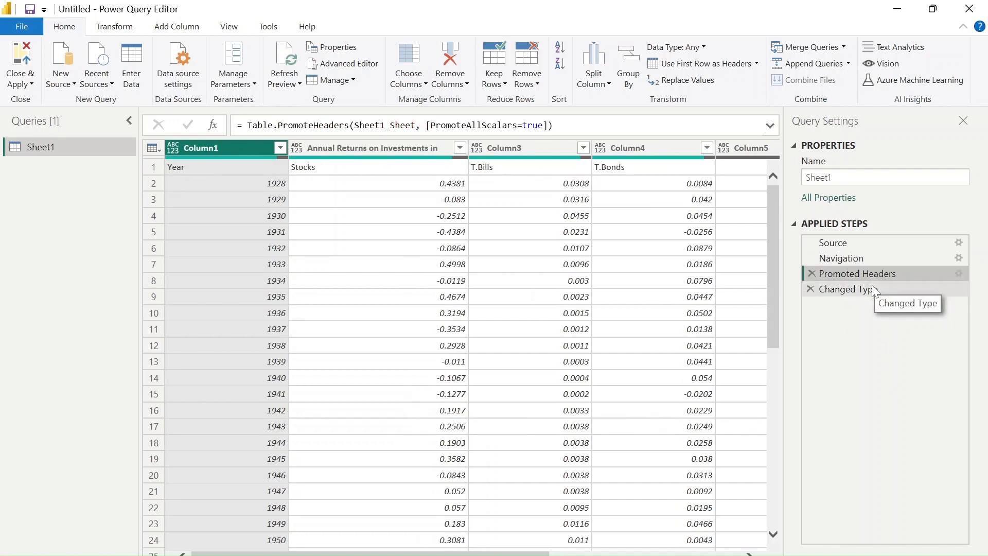
{"action": "left_click", "coordinate": [875, 288]}
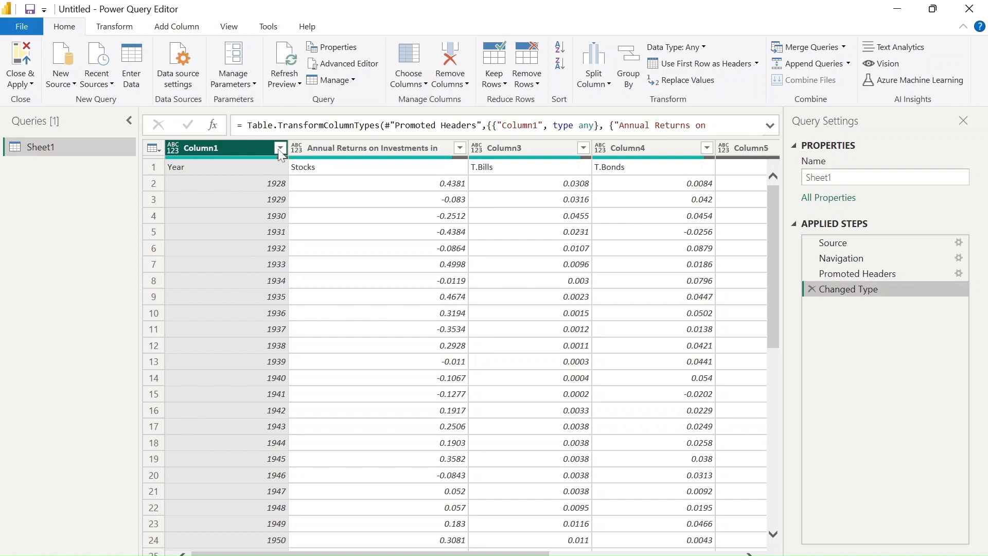
Step: Examine the data type options of Column1 and Annual Returns on Investments in, plus the latter's filter values
{"action": "left_click", "coordinate": [174, 151]}
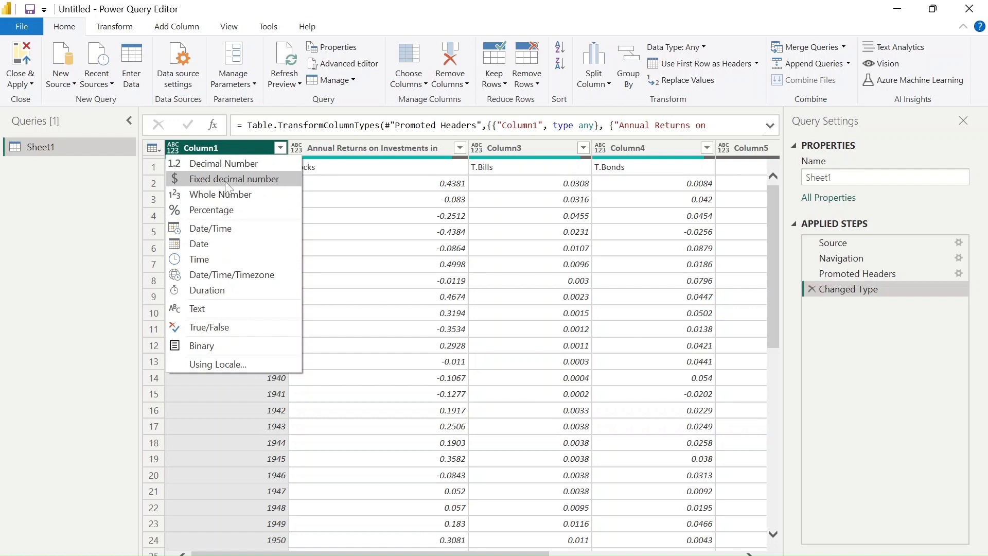
{"action": "left_click", "coordinate": [297, 147]}
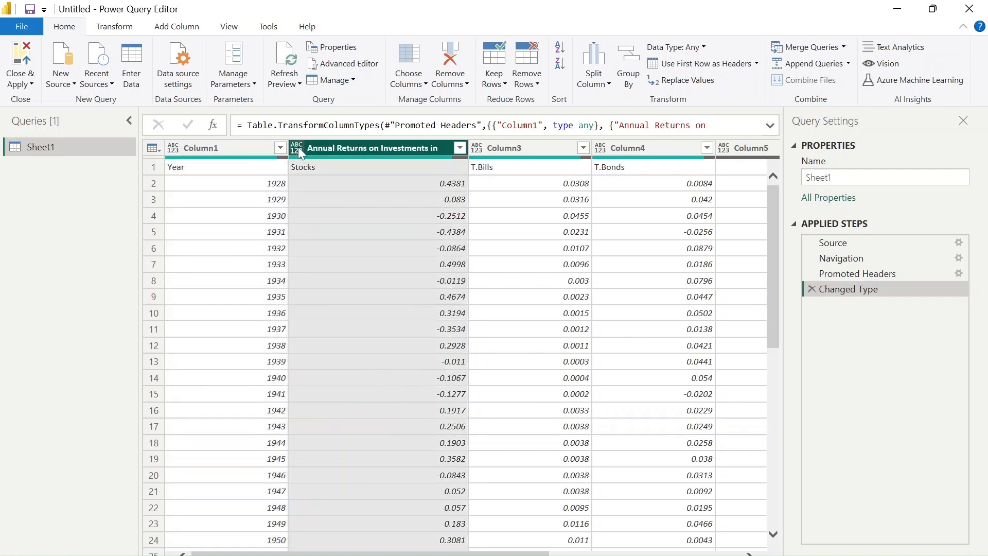
{"action": "left_click", "coordinate": [298, 147]}
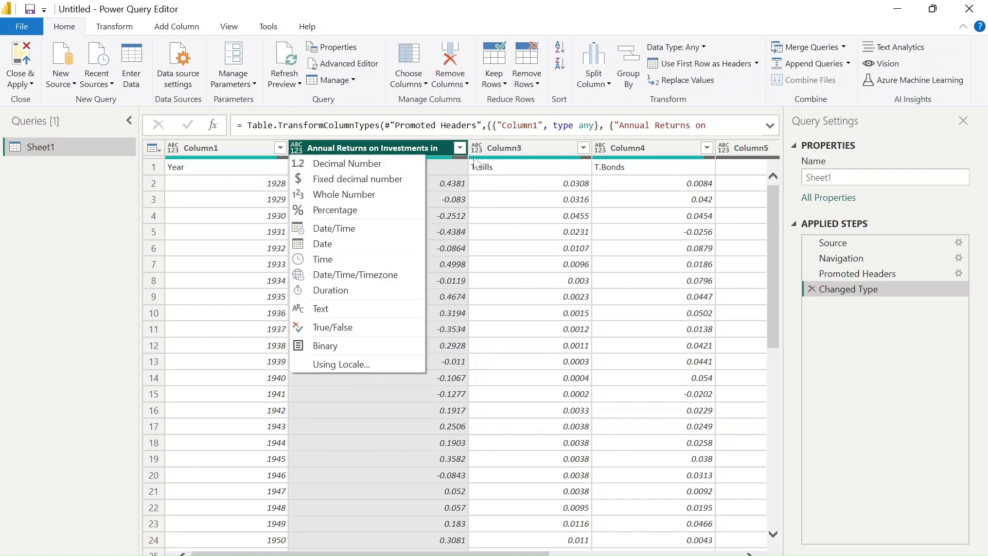
{"action": "left_click", "coordinate": [460, 148]}
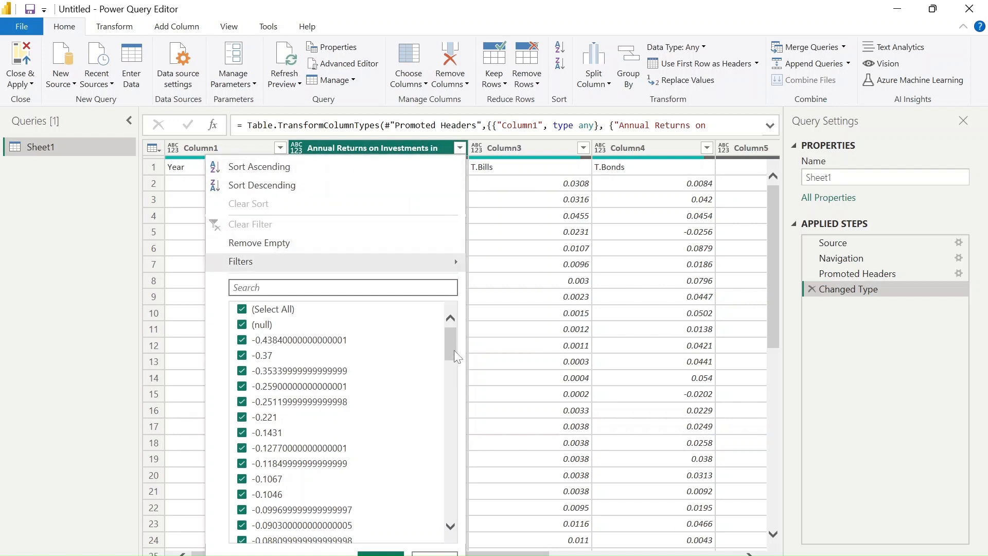
{"action": "scroll", "coordinate": [452, 375], "scroll_direction": "down", "scroll_amount": 2}
{"action": "left_click_drag", "start_coordinate": [452, 372], "coordinate": [451, 333]}
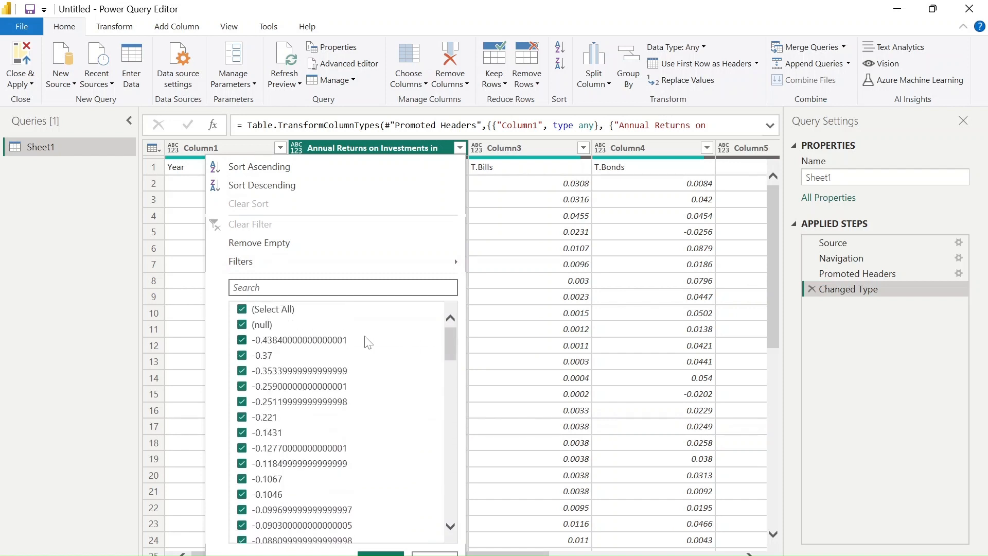
{"action": "left_click", "coordinate": [63, 396]}
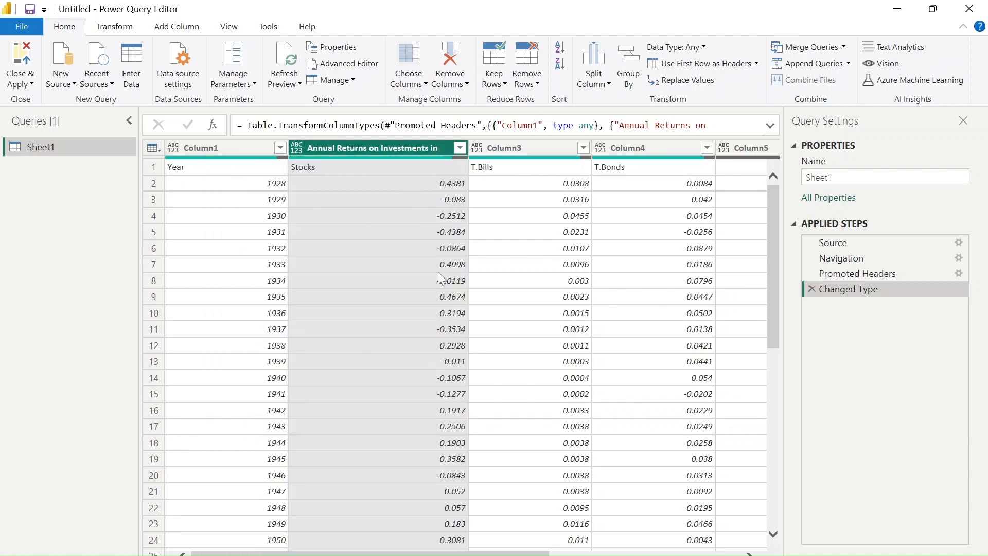
Step: Filter the null values out of the Annual Returns on Investments in column and check its filter list
{"action": "left_click", "coordinate": [460, 148]}
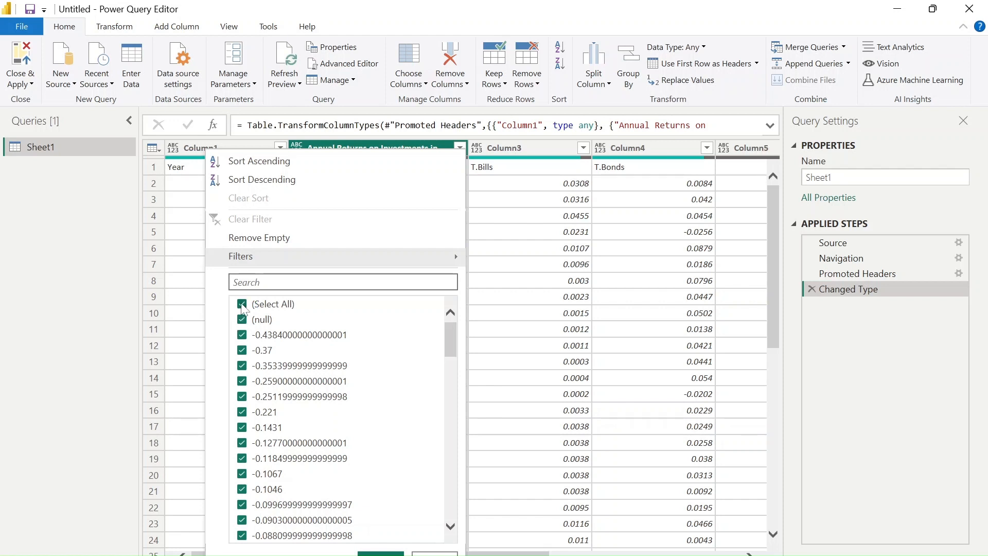
{"action": "left_click", "coordinate": [242, 320]}
{"action": "left_click", "coordinate": [380, 553]}
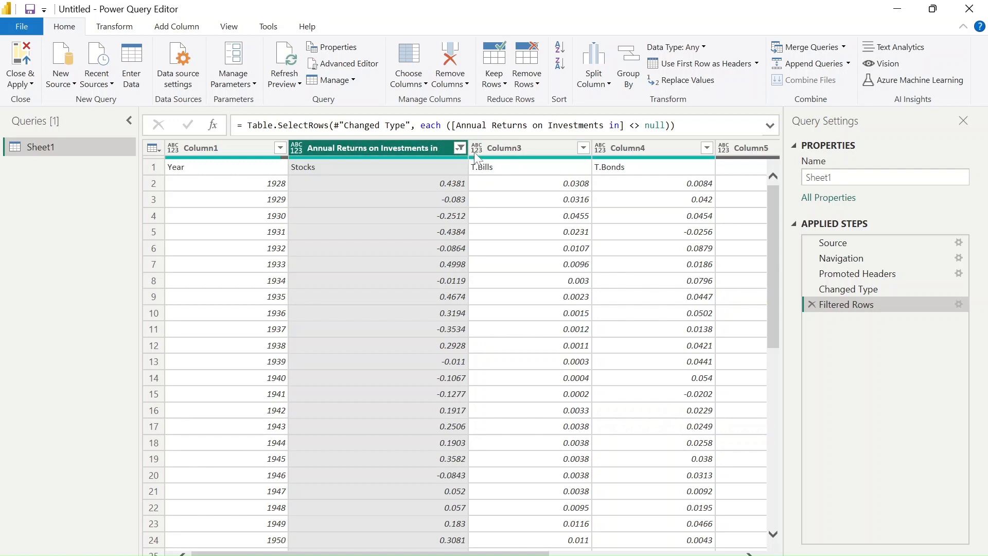
{"action": "left_click", "coordinate": [460, 148]}
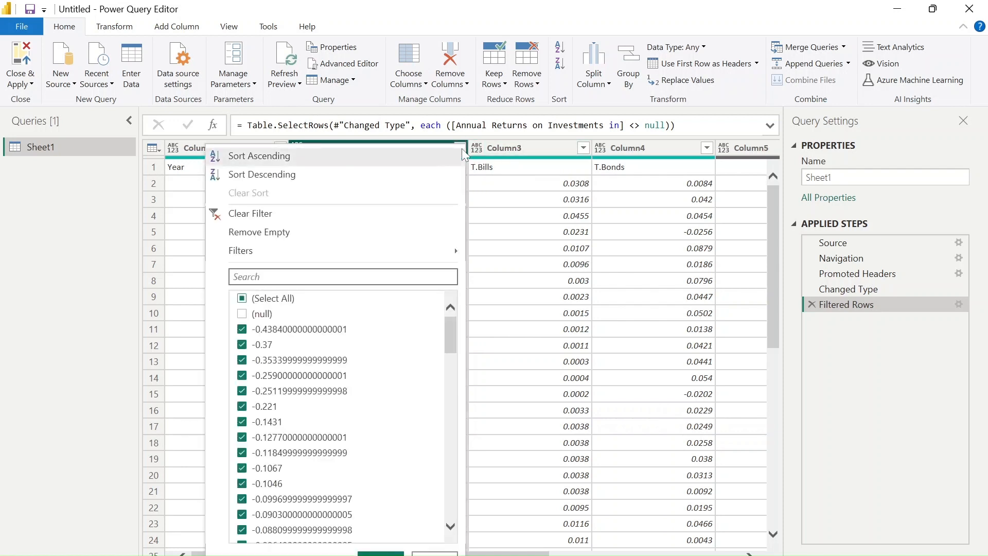
{"action": "left_click", "coordinate": [72, 254]}
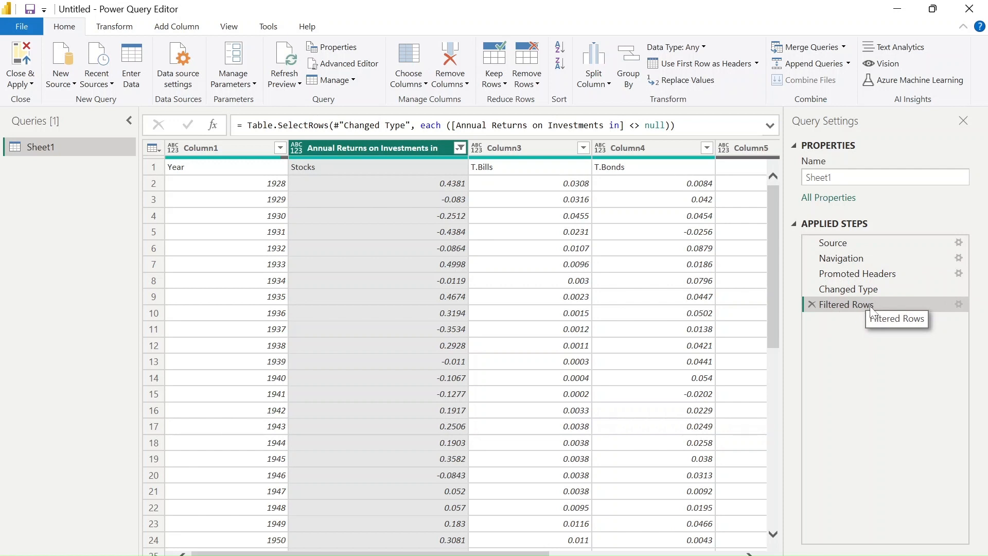
Step: Delete the Filtered Rows applied step and check the column's filter list again
{"action": "left_click", "coordinate": [812, 305]}
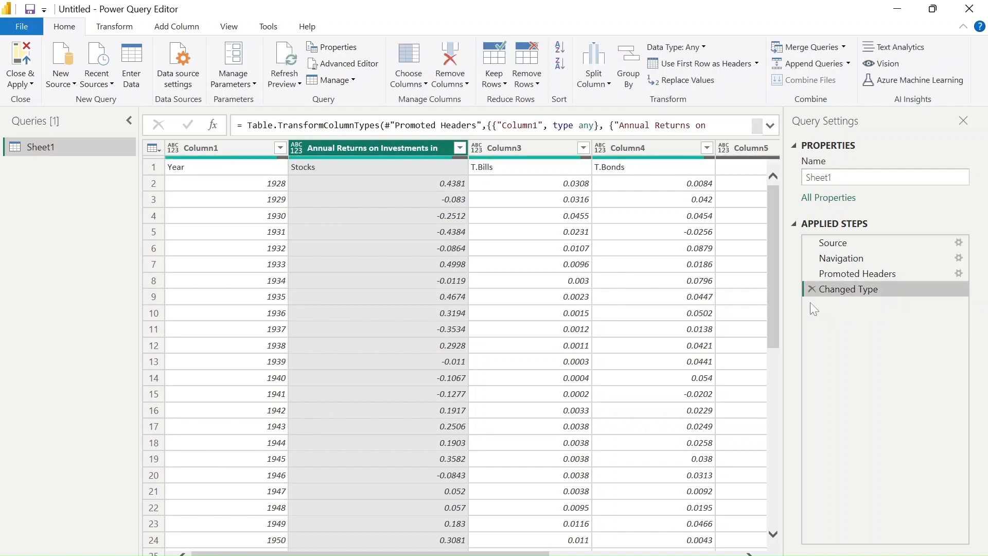
{"action": "left_click", "coordinate": [459, 148]}
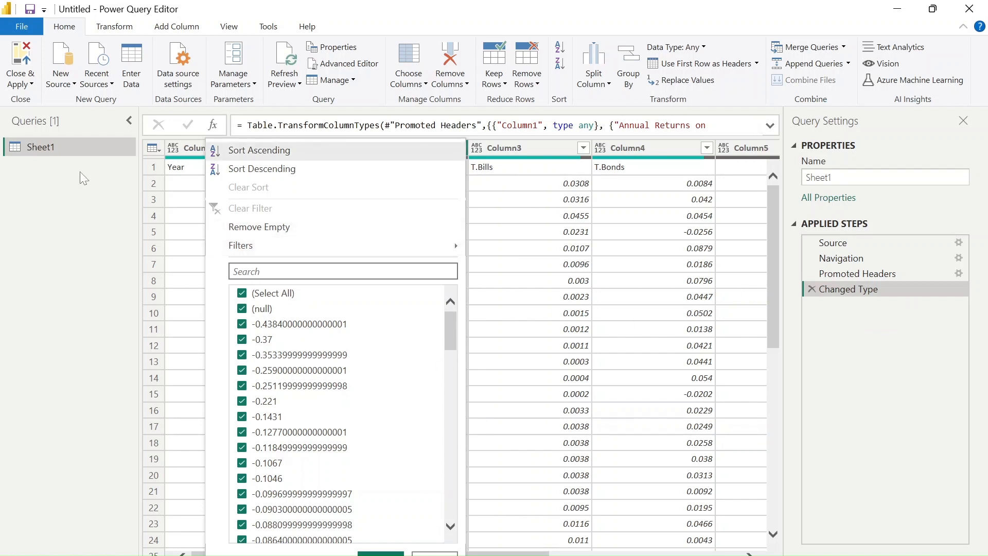
{"action": "left_click", "coordinate": [60, 203]}
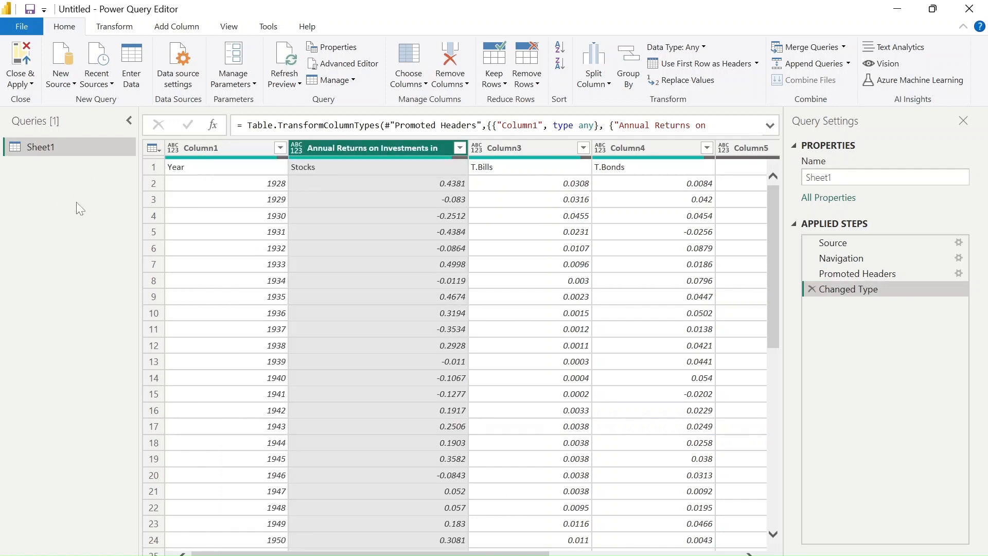
Step: Sort the Annual Returns on Investments in column in ascending order and switch the sort to descending
{"action": "left_click", "coordinate": [457, 148]}
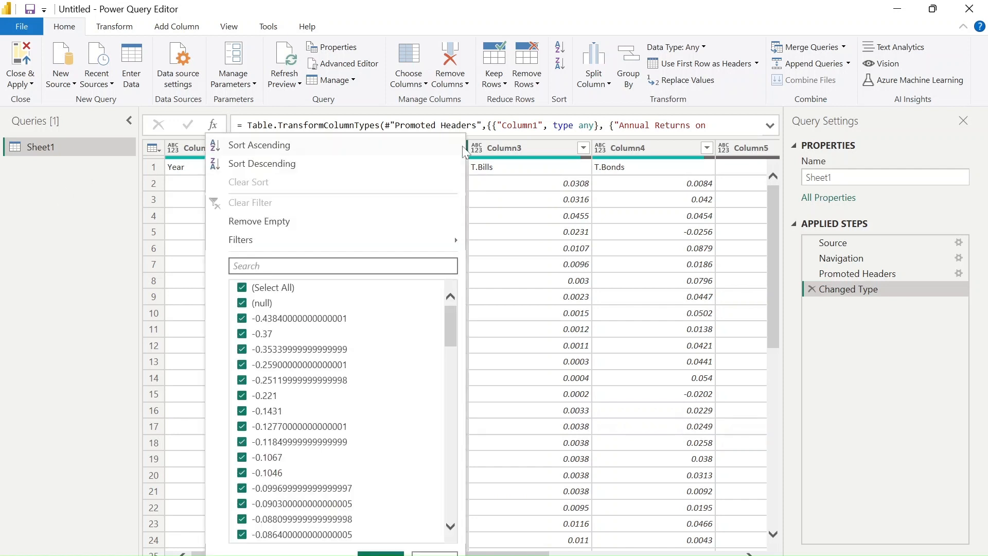
{"action": "left_click", "coordinate": [304, 144]}
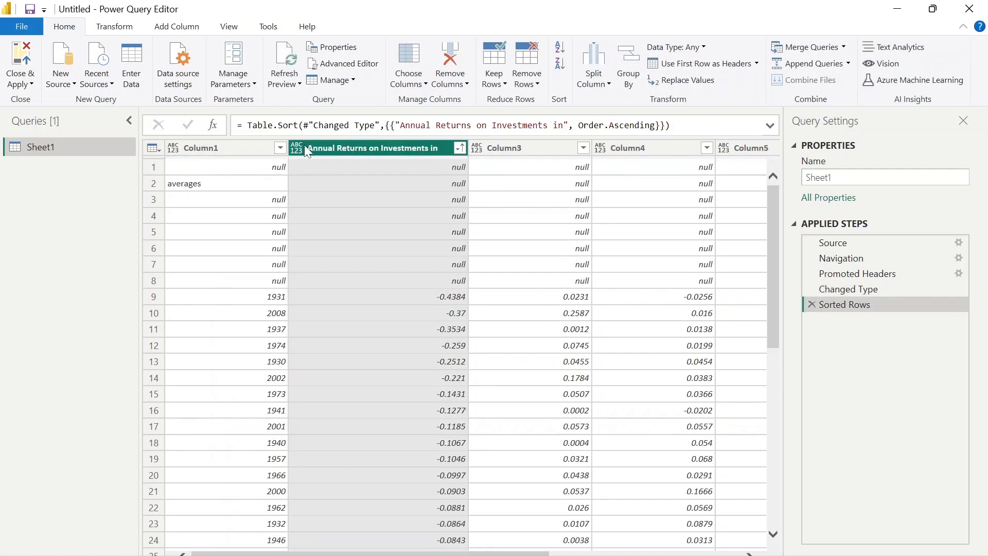
{"action": "left_click", "coordinate": [458, 149]}
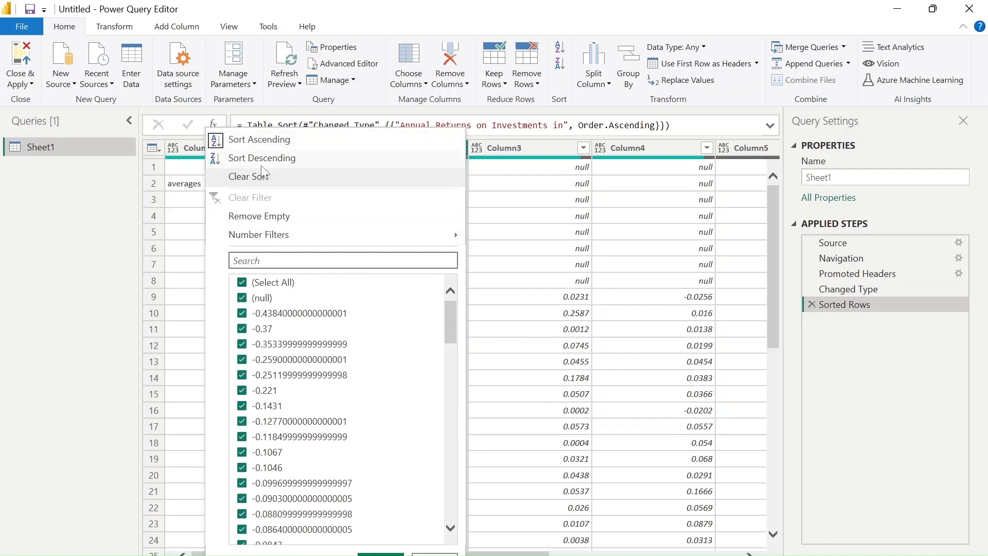
{"action": "left_click", "coordinate": [276, 160]}
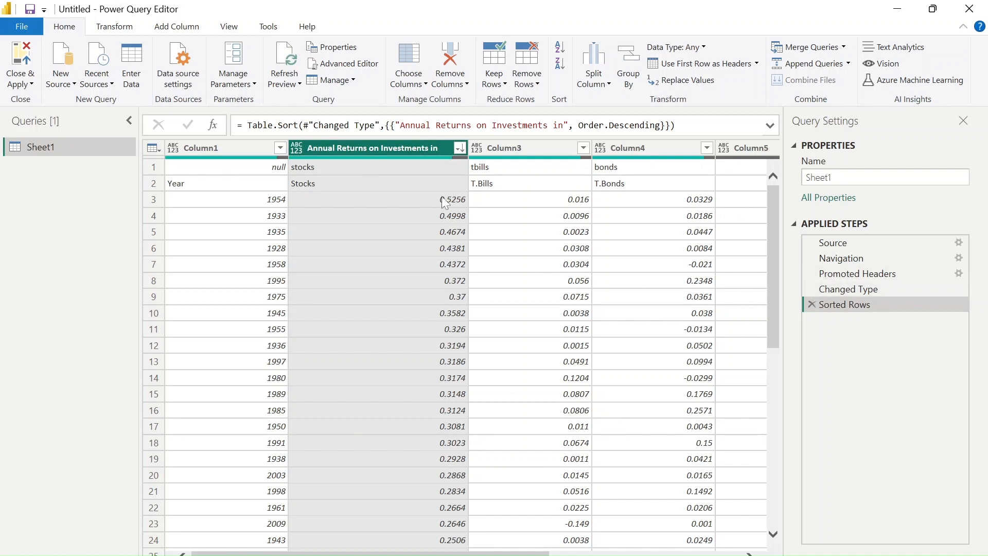
Step: Clear the sort on the Annual Returns on Investments in column
{"action": "left_click", "coordinate": [459, 148]}
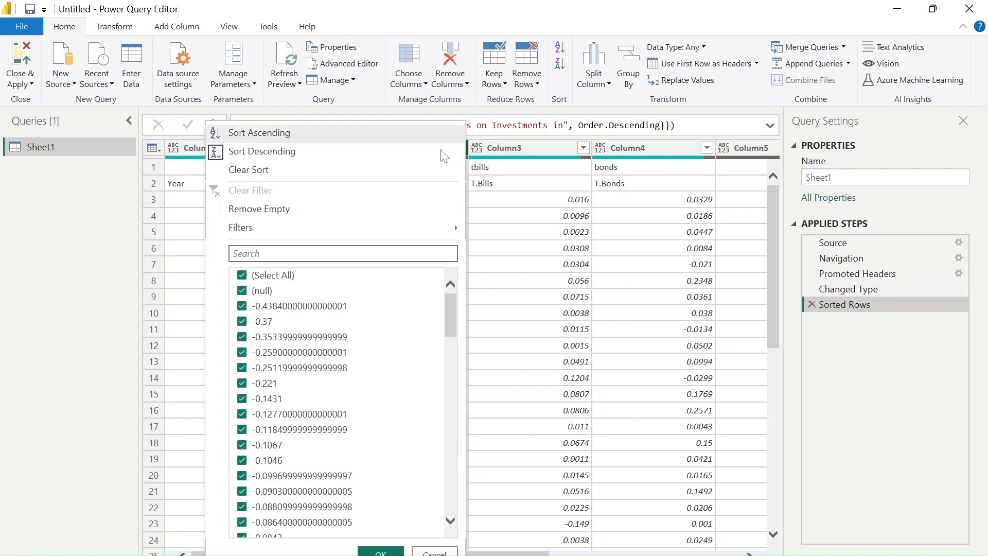
{"action": "left_click", "coordinate": [387, 168]}
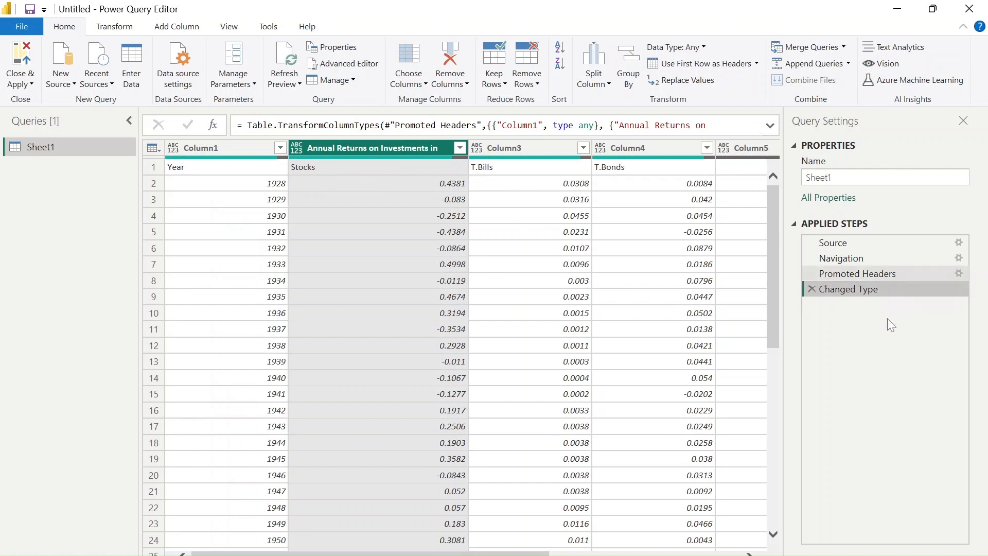
Step: Check the filter lists of the Annual Returns on Investments in column, Column3 and Column4 without changing them
{"action": "left_click", "coordinate": [459, 149]}
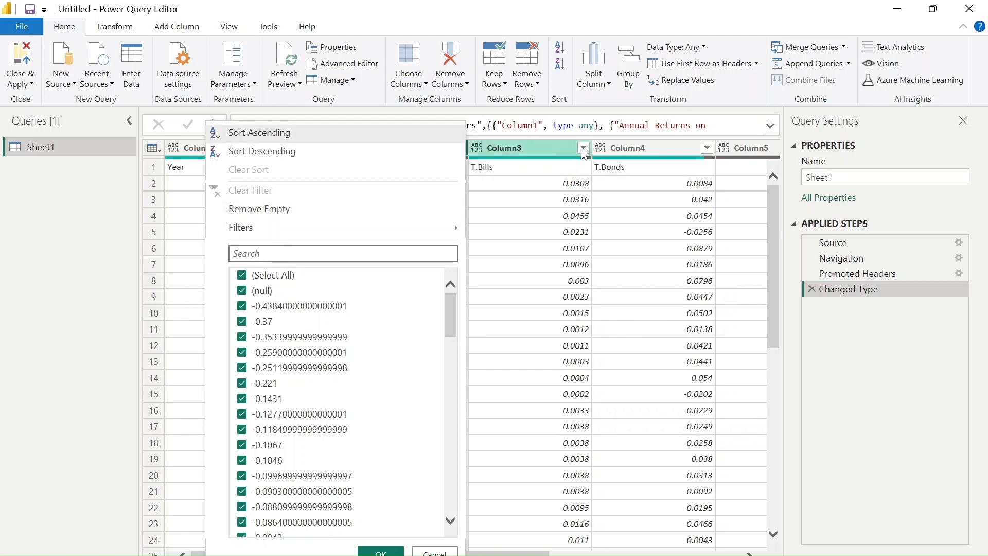
{"action": "left_click", "coordinate": [583, 147]}
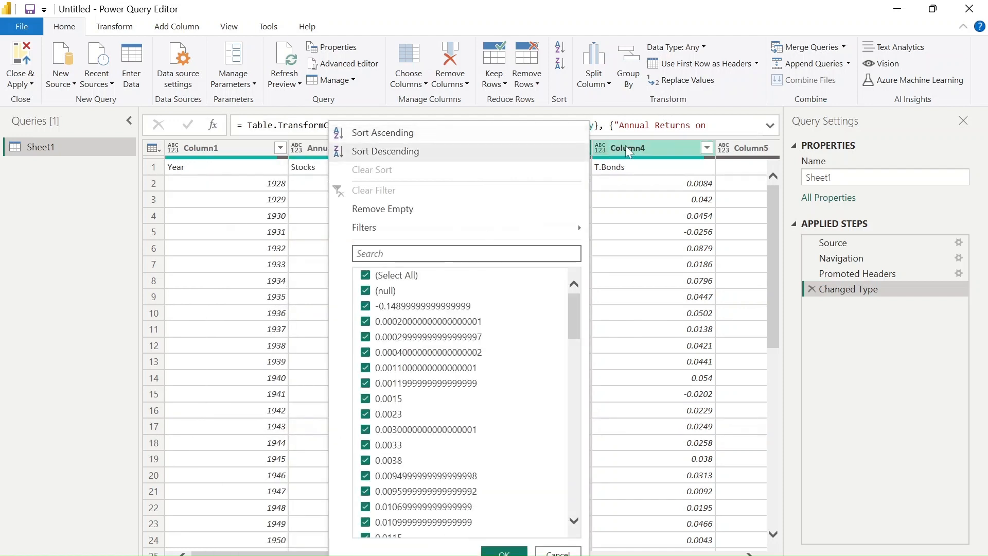
{"action": "left_click", "coordinate": [708, 149]}
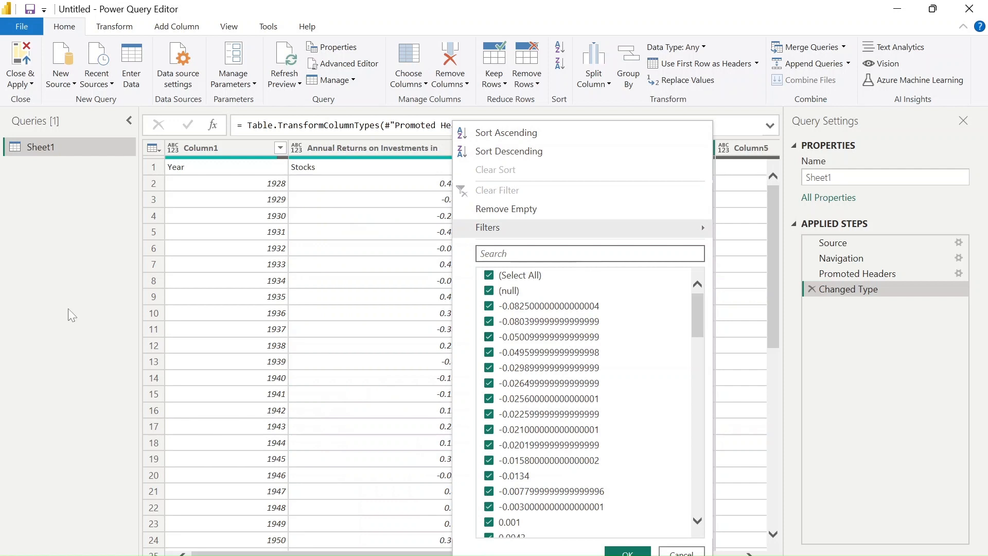
{"action": "left_click", "coordinate": [20, 314]}
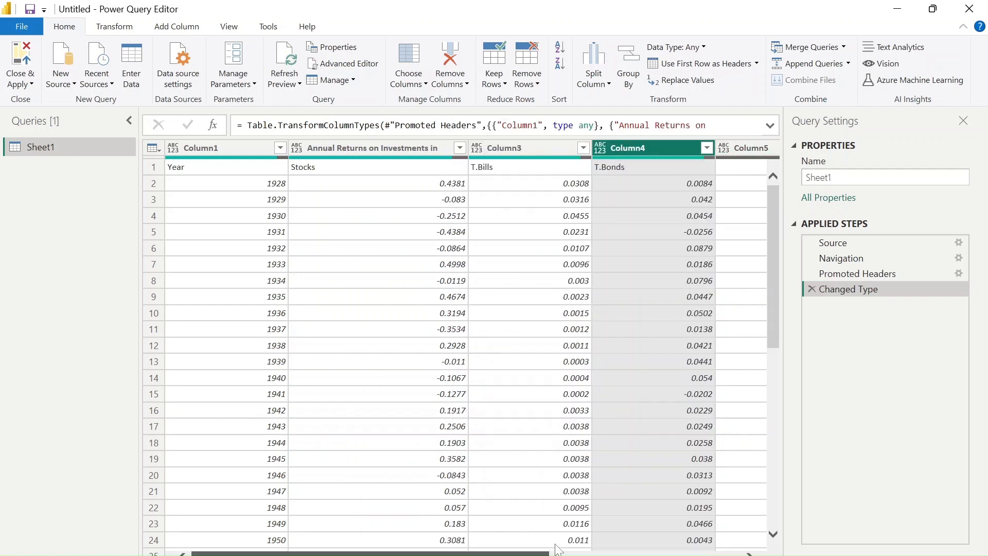
Step: Examine the filter lists of Column5, Column6 and Column7 and leave them without applying a filter
{"action": "left_click_drag", "start_coordinate": [557, 549], "coordinate": [728, 536]}
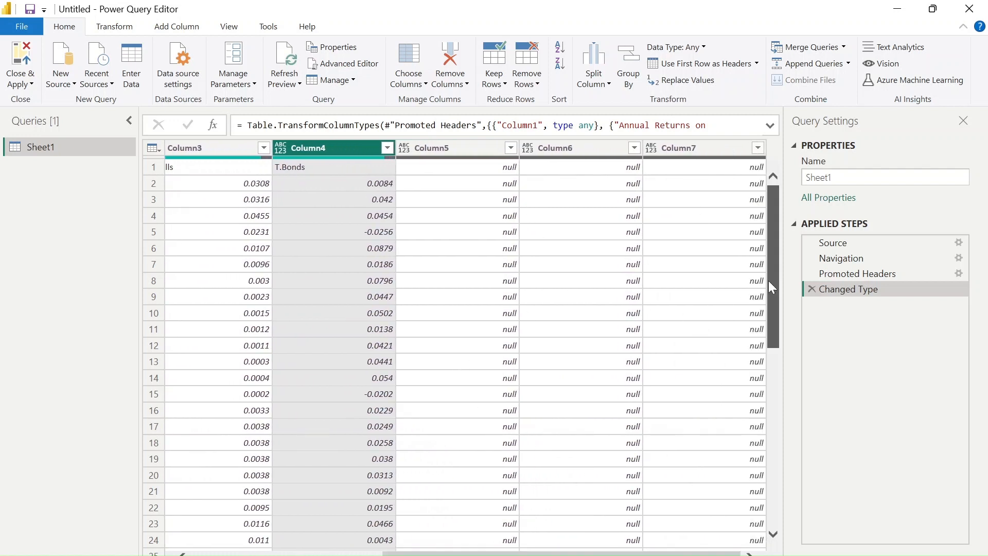
{"action": "left_click_drag", "start_coordinate": [771, 286], "coordinate": [762, 242]}
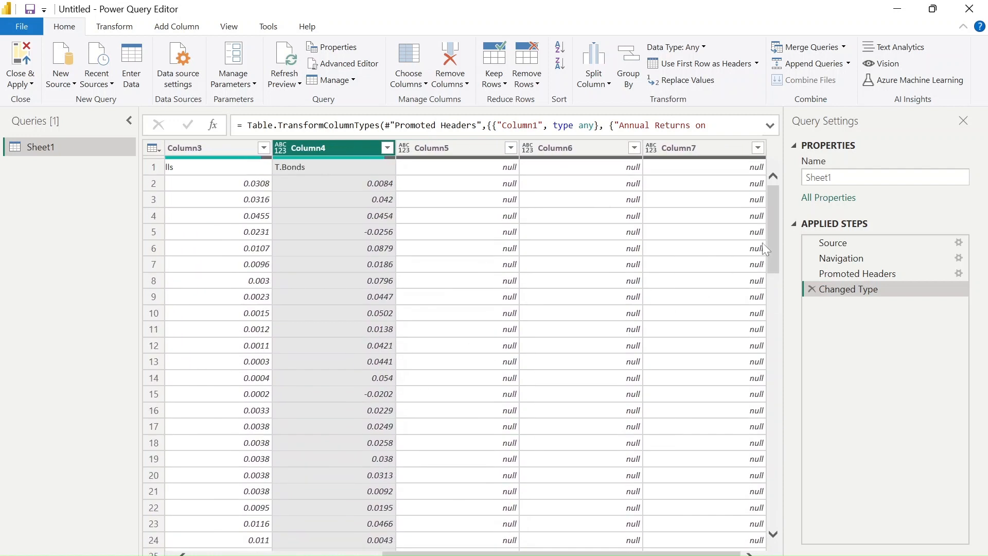
{"action": "left_click", "coordinate": [510, 148]}
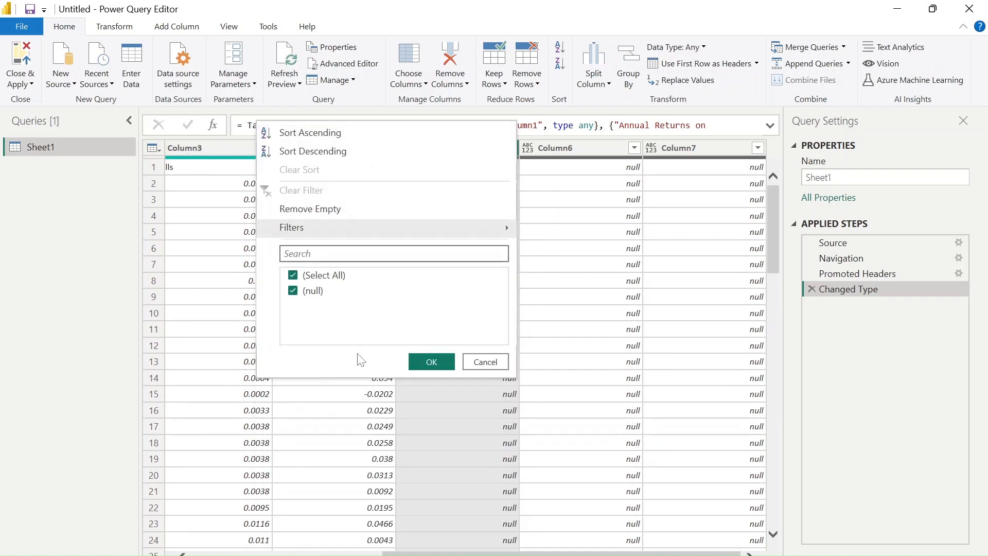
{"action": "left_click", "coordinate": [635, 149]}
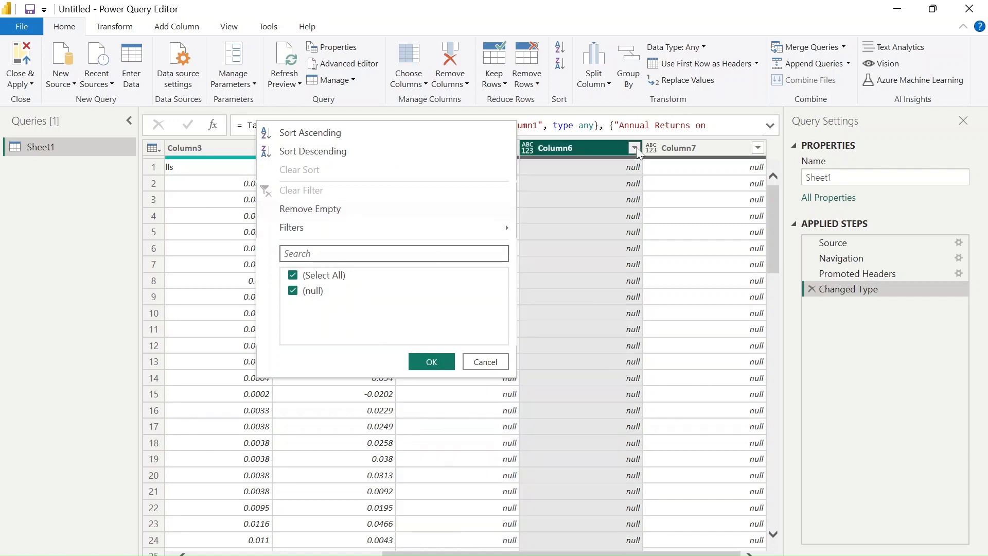
{"action": "left_click", "coordinate": [758, 148]}
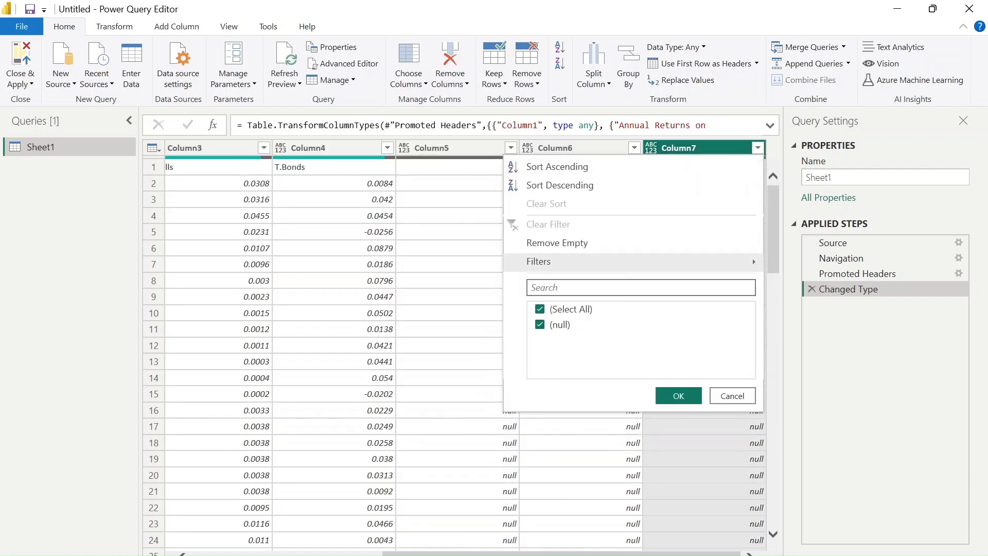
{"action": "left_click", "coordinate": [725, 401]}
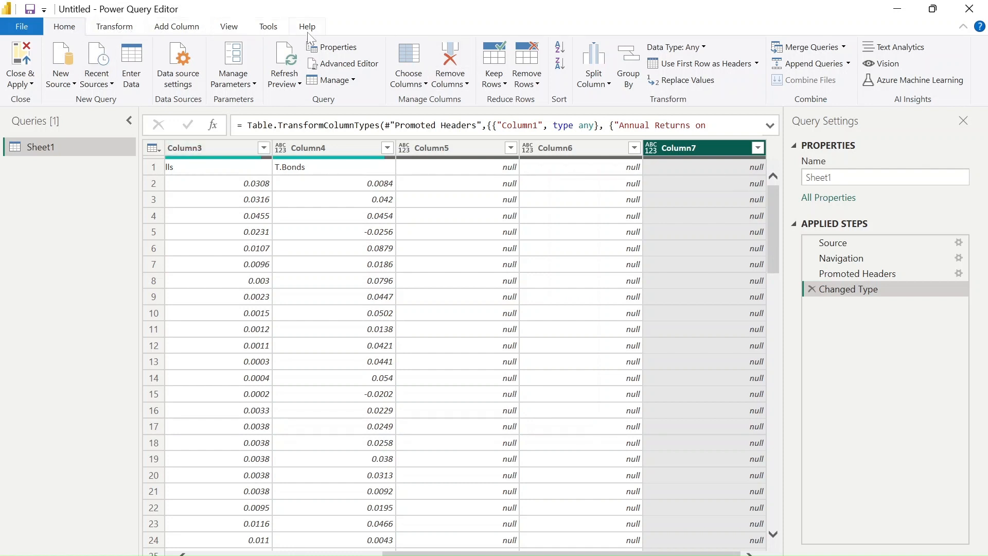
{"action": "left_click", "coordinate": [125, 28]}
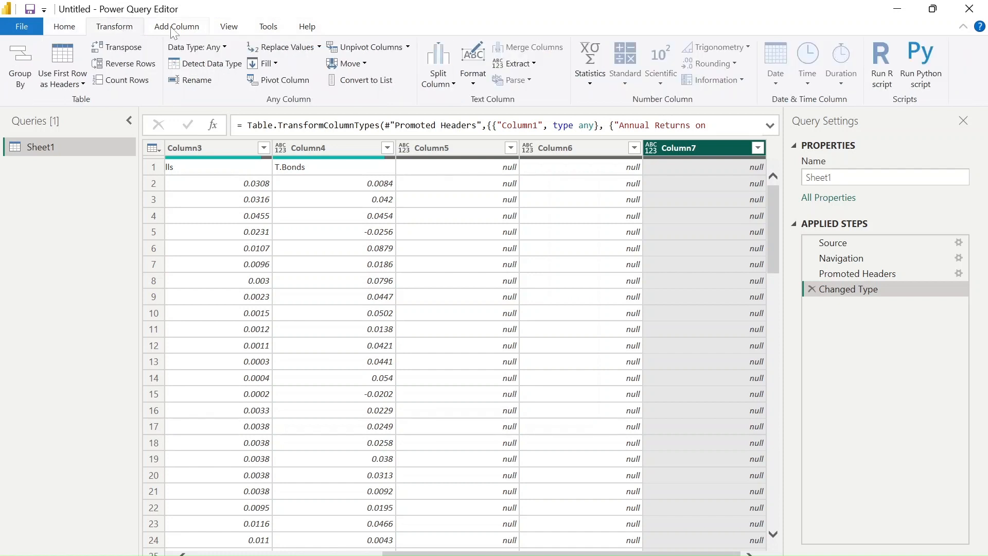
{"action": "left_click", "coordinate": [173, 30]}
{"action": "left_click", "coordinate": [229, 29]}
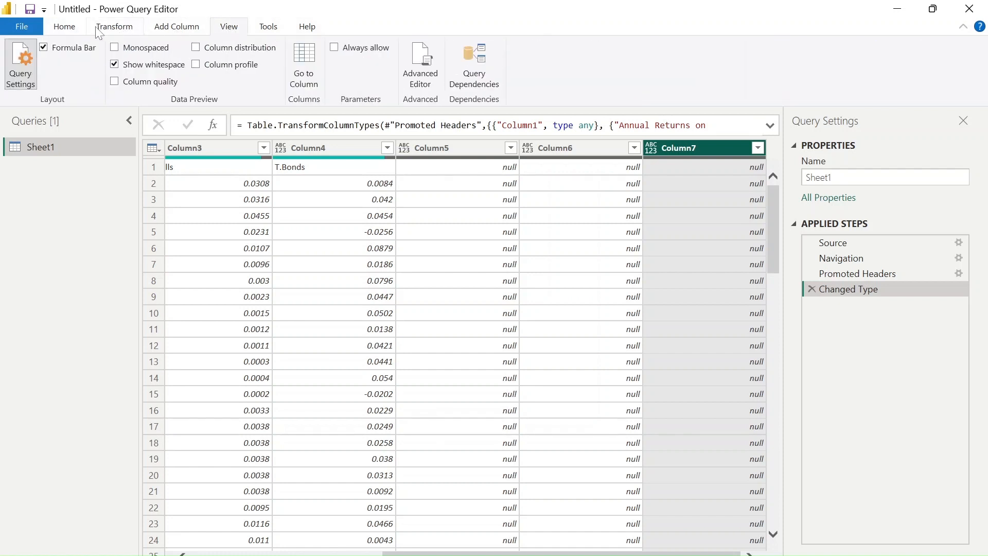
{"action": "left_click", "coordinate": [65, 27]}
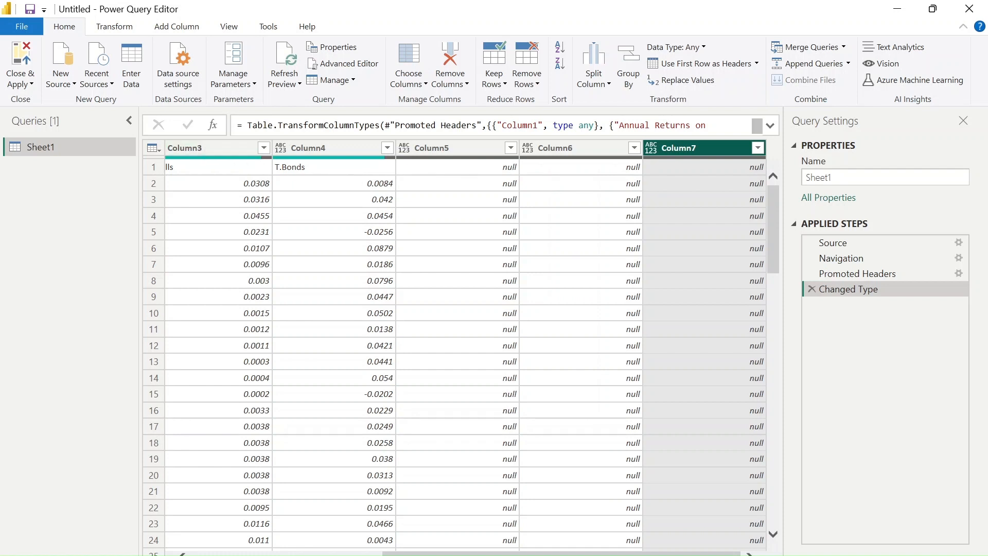
Step: Review the data type options available for Column4 without changing its type, and open the column's filter list
{"action": "double_click", "coordinate": [370, 125]}
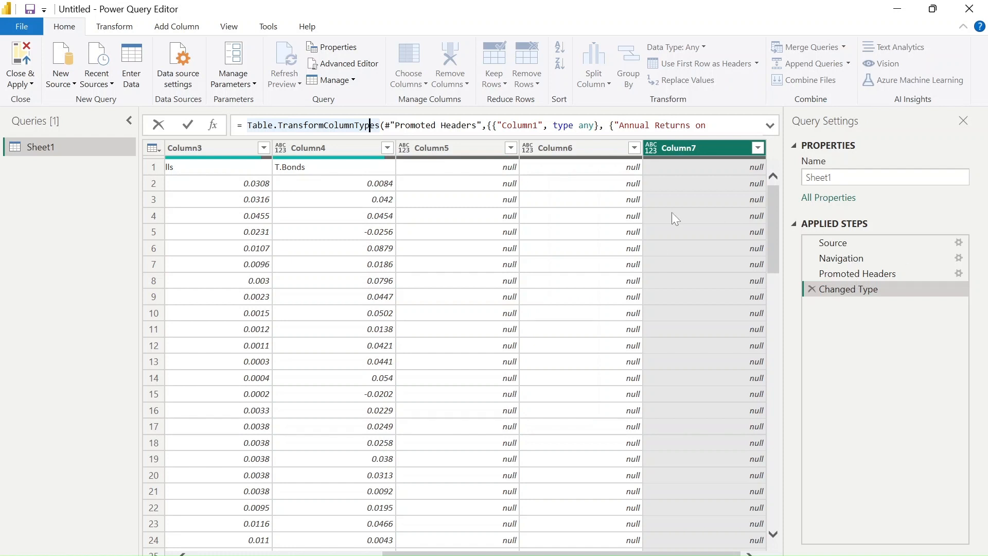
{"action": "left_click", "coordinate": [285, 156]}
{"action": "left_click", "coordinate": [284, 153]}
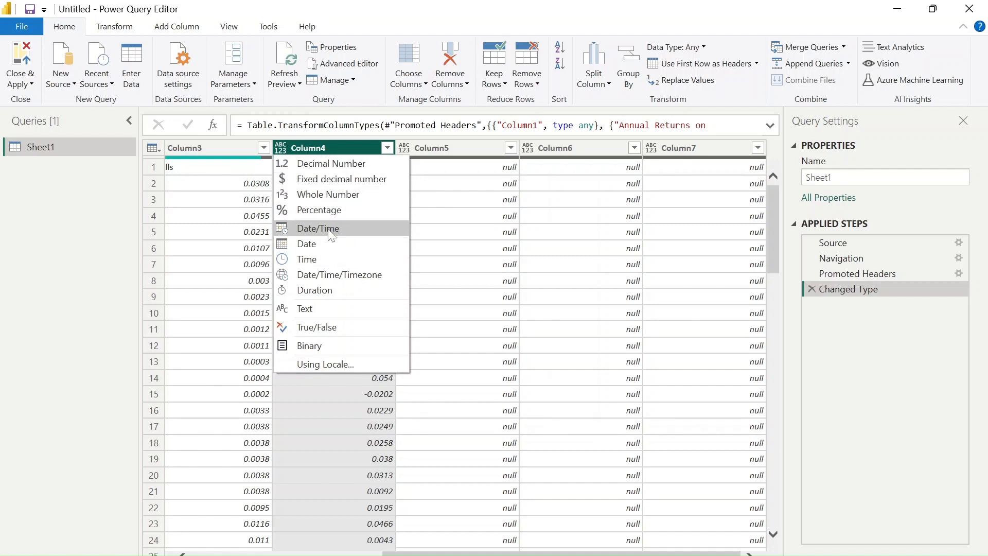
{"action": "left_click", "coordinate": [57, 269]}
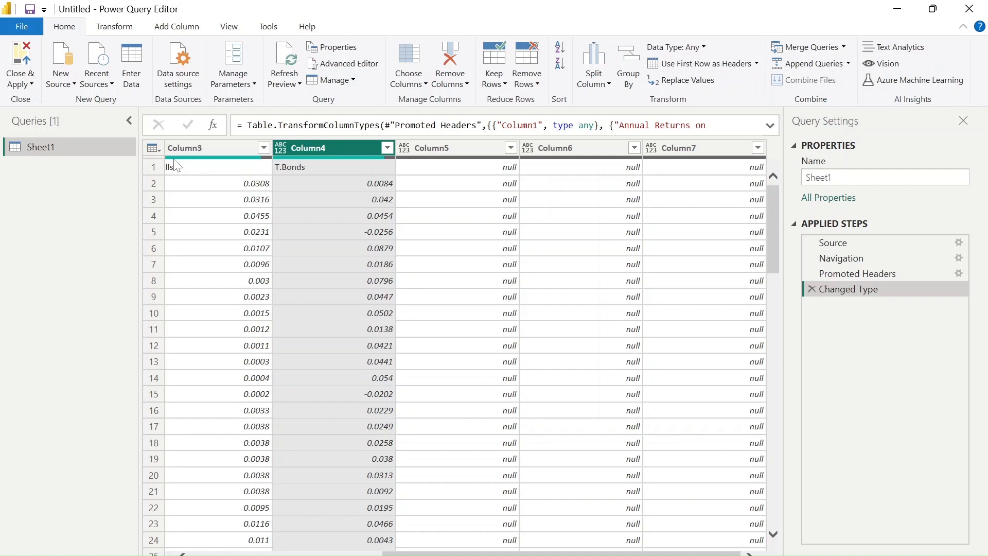
{"action": "left_click", "coordinate": [387, 149]}
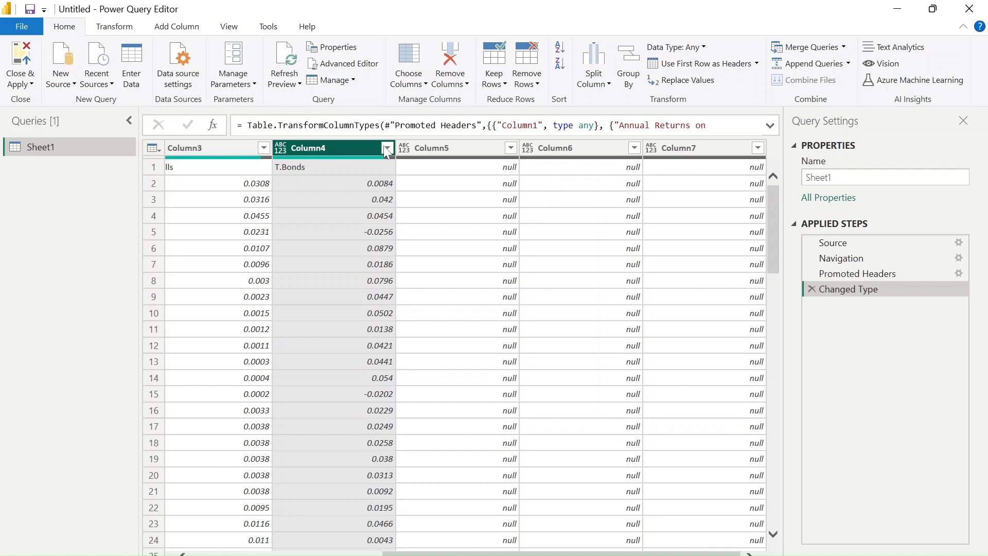